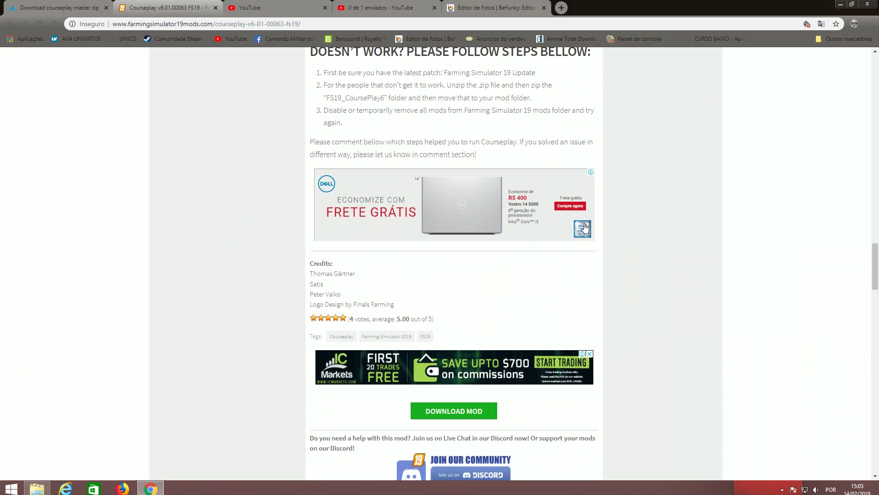
Step: Open the Courseplay mod's download page and continue with the free download of FS19_CoursePlay6.zip to the final step
scroll(488, 287, "down", 2)
left_click(452, 299)
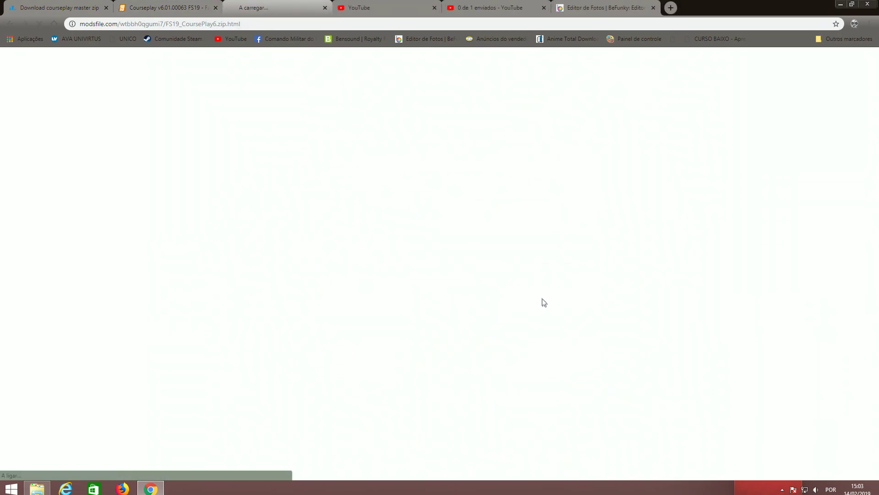
scroll(470, 284, "down", 3)
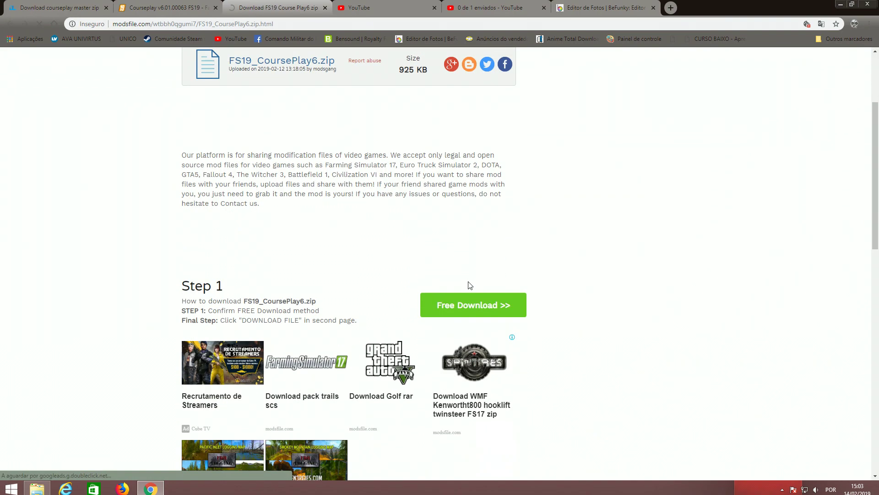
left_click(464, 305)
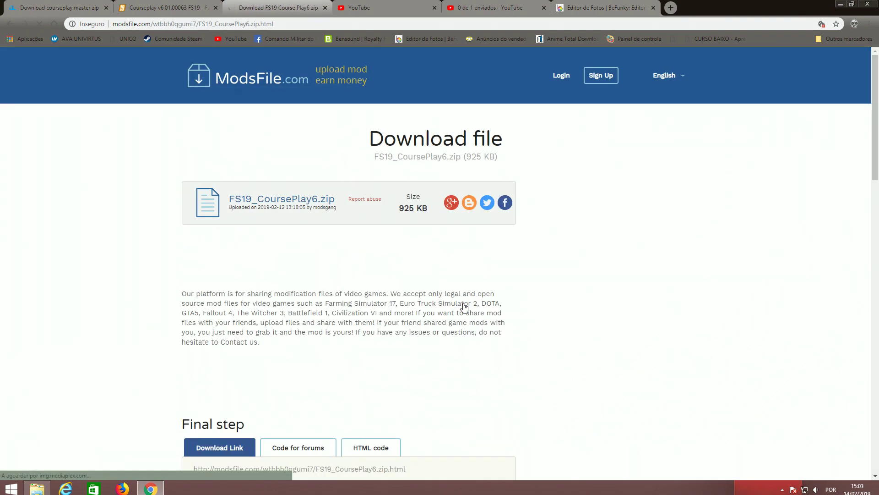
scroll(463, 307, "down", 5)
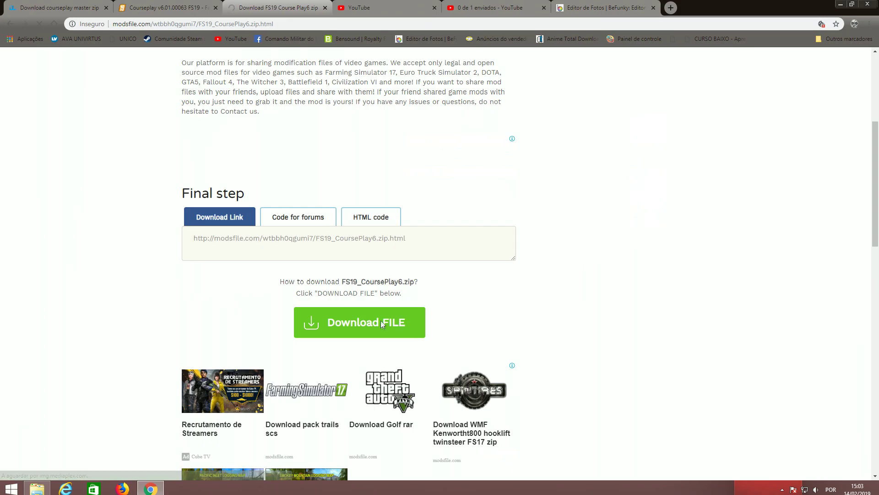
Step: Download FS19_CoursePlay6.zip into the Downloads folder, replacing the existing copy
left_click(369, 319)
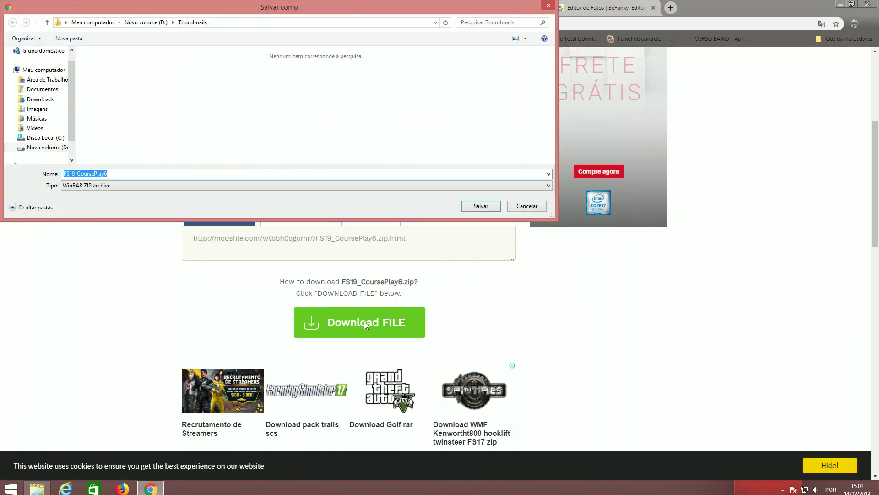
left_click(42, 99)
left_click(480, 206)
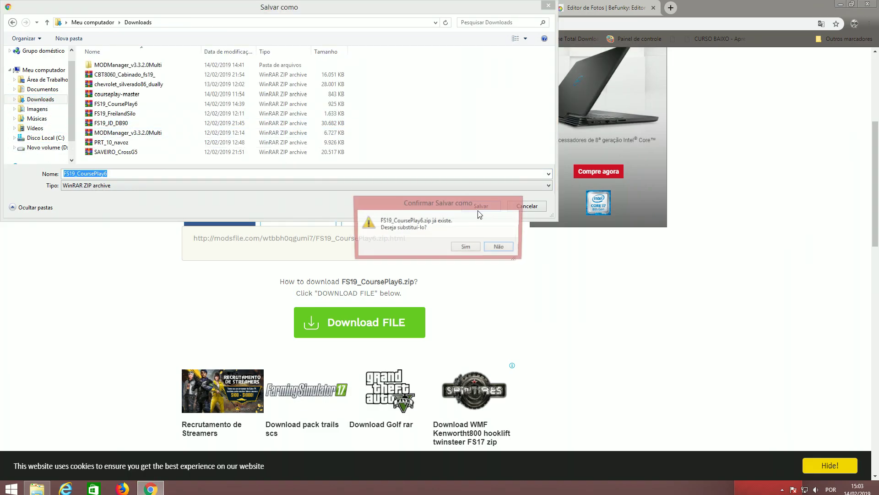
left_click(466, 248)
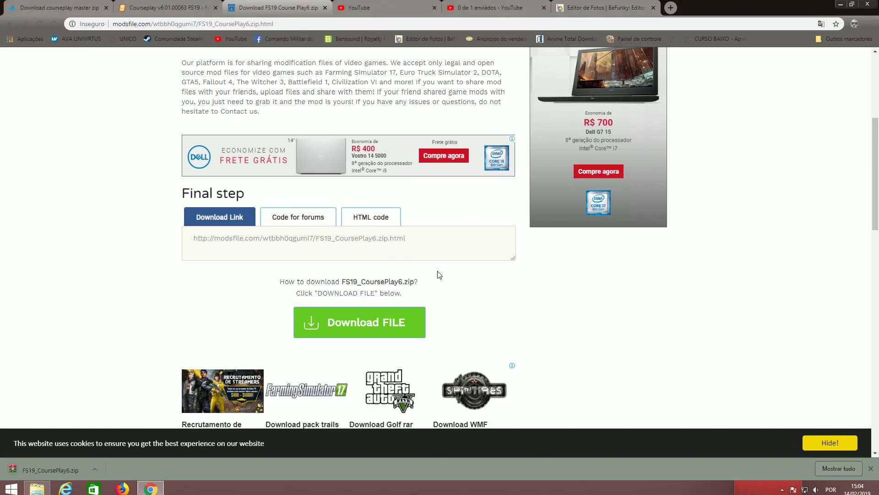
Step: Open the downloaded archive in WinRAR, extract its FS19_CoursePlay6 folder to the desktop, and close the archive
left_click(64, 468)
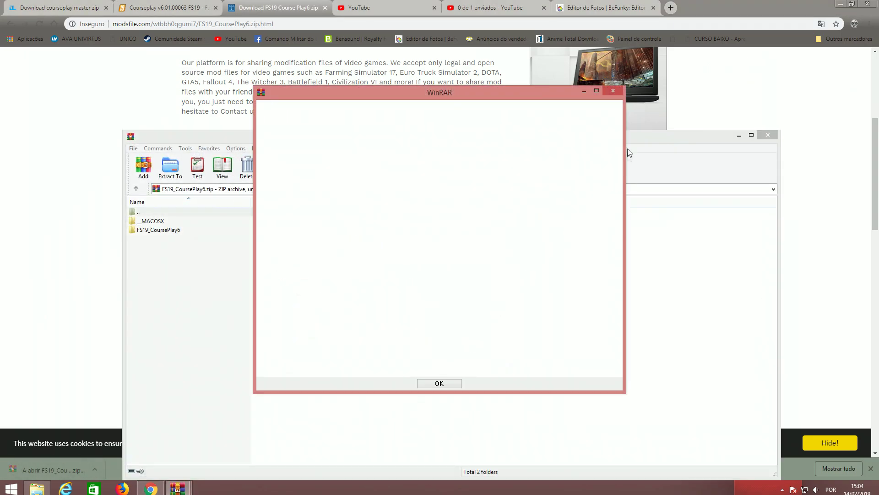
left_click(611, 92)
left_click(840, 4)
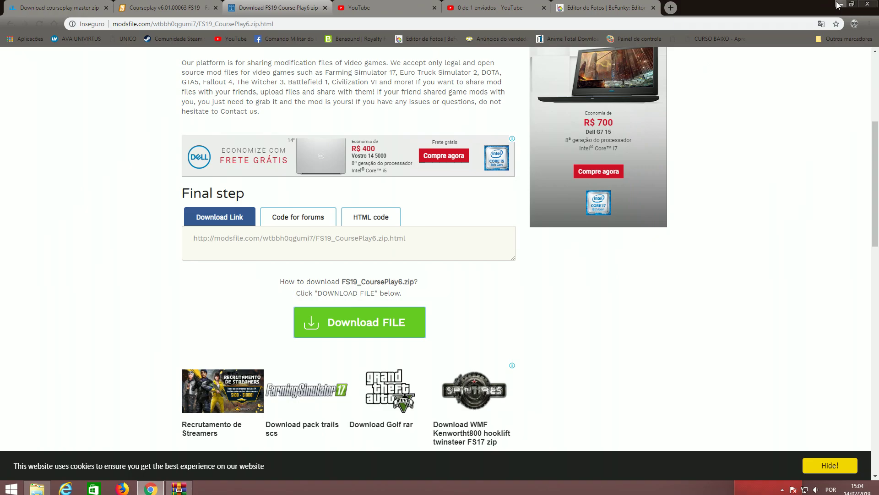
left_click_drag(620, 140, 582, 53)
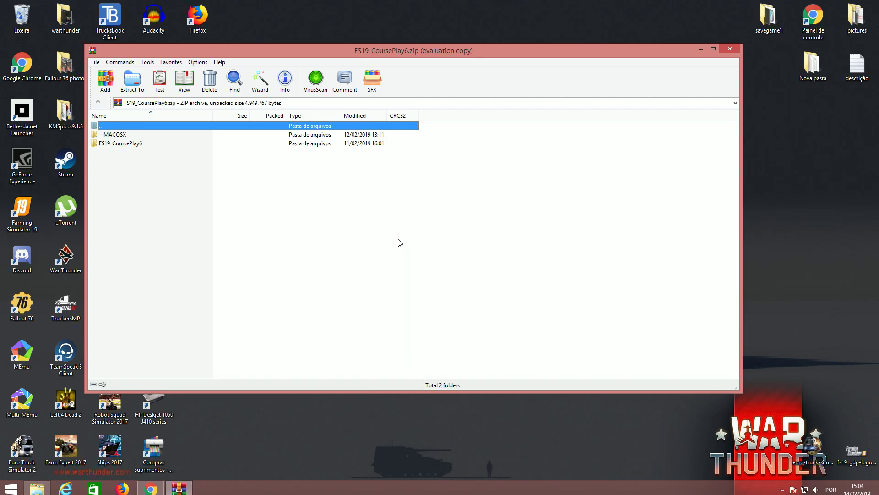
left_click(304, 143)
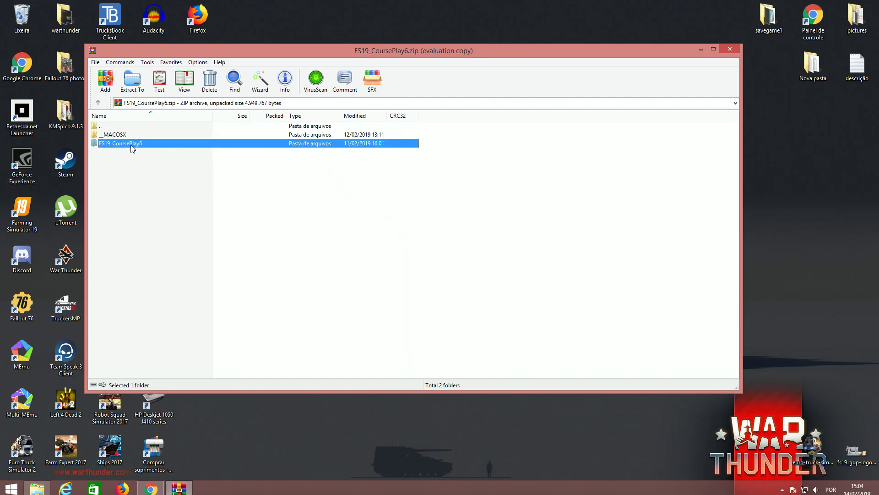
left_click_drag(131, 149, 751, 166)
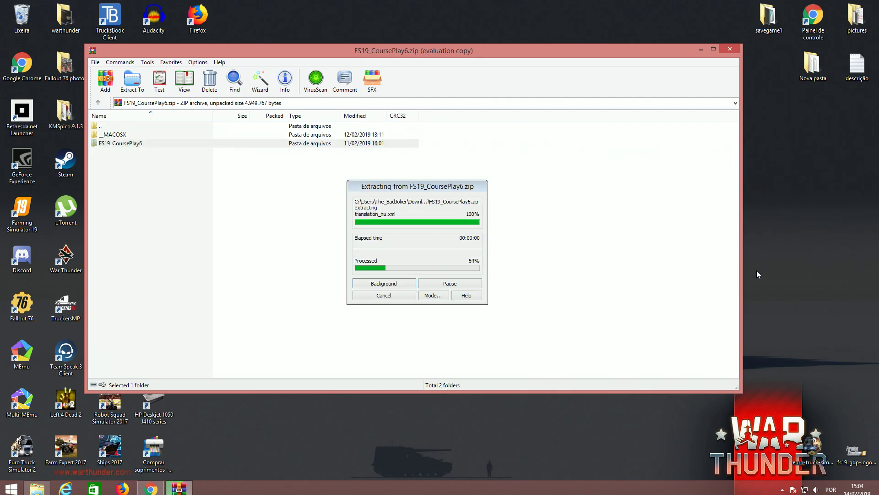
left_click(729, 50)
Step: Rearrange the desktop so the extracted folder sits near the middle and the image file sits below descrição
left_click_drag(769, 115, 508, 183)
left_click(638, 172)
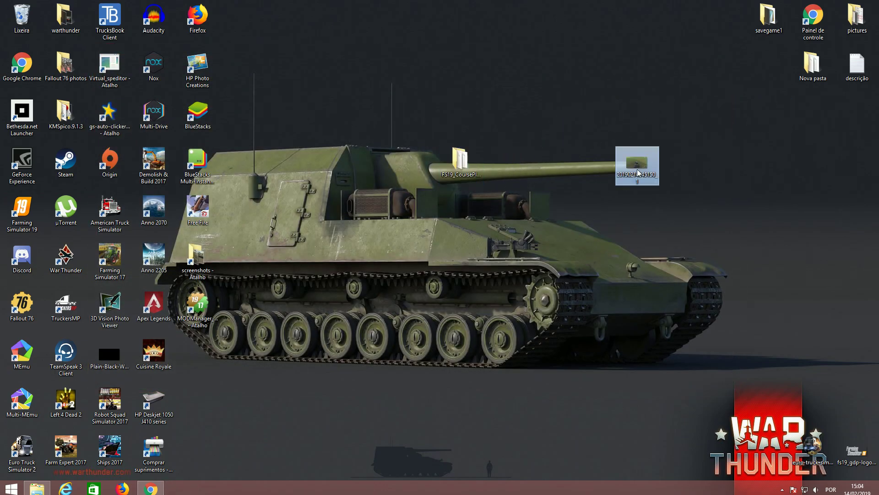
left_click_drag(851, 114, 853, 115)
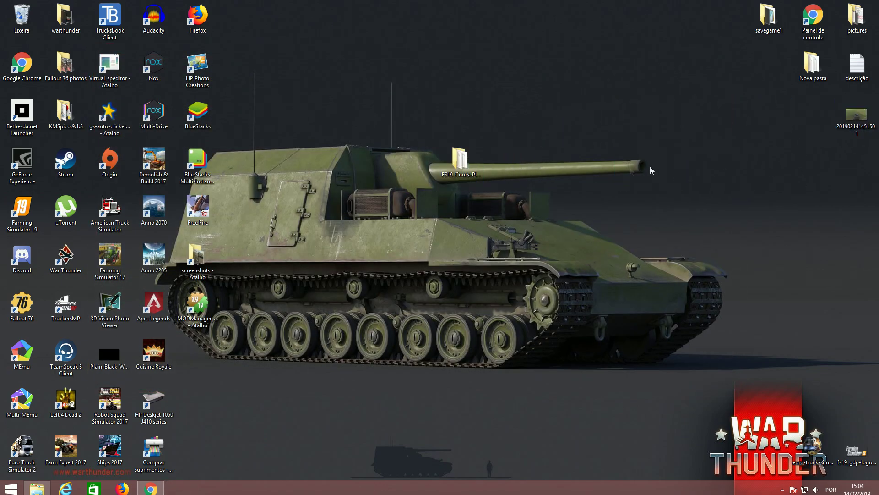
Step: Open the extracted FS19_CoursePlay6 folder, select its entire contents from first to last item, and clear the selection
double_click(472, 169)
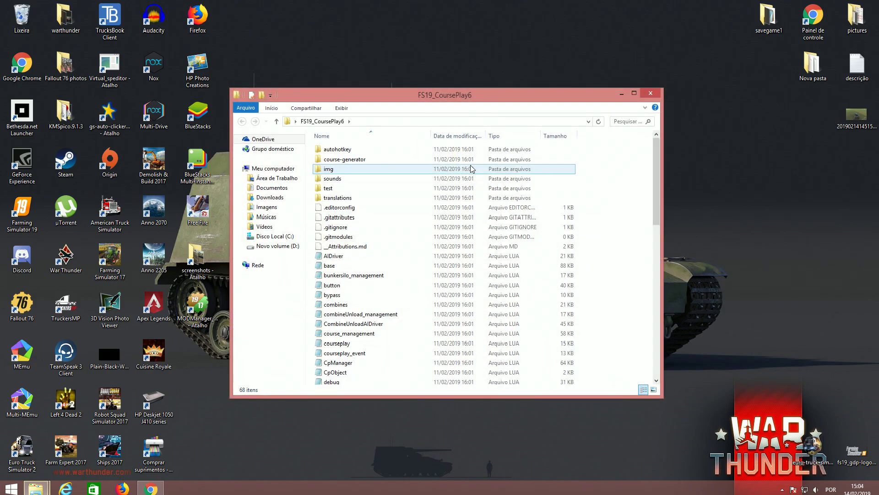
left_click_drag(655, 185, 667, 158)
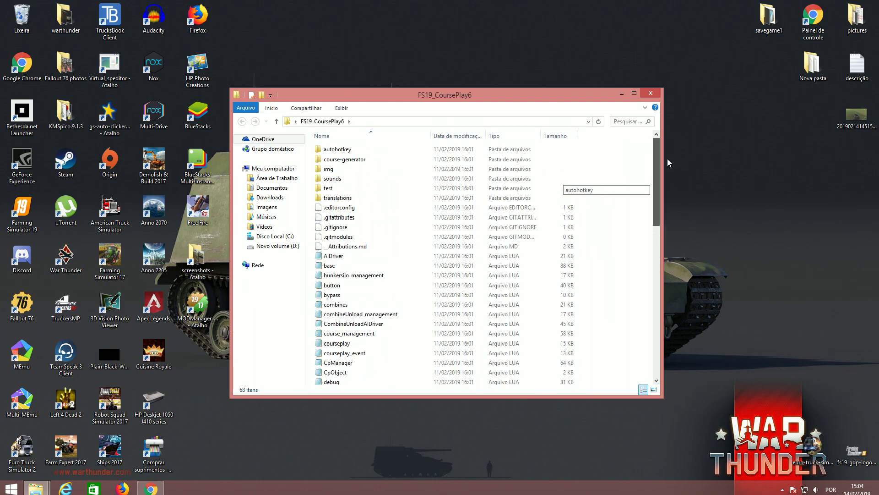
left_click_drag(611, 148, 463, 439)
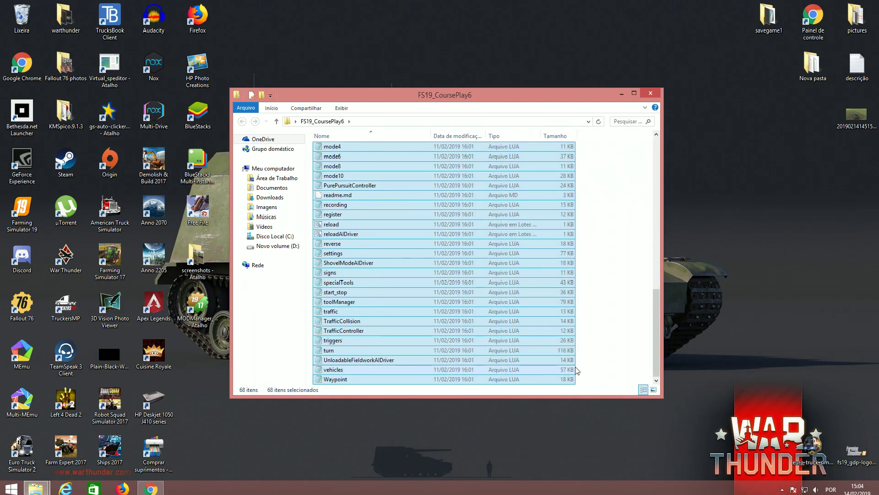
left_click_drag(655, 343, 661, 176)
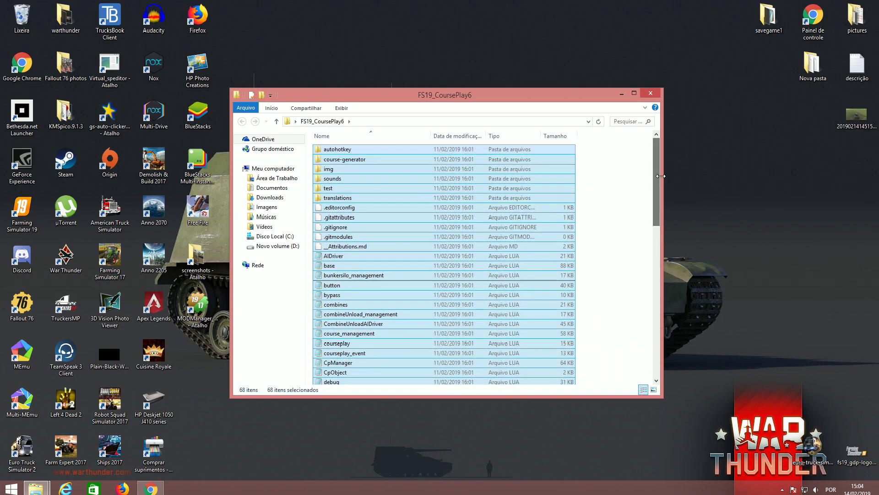
left_click(634, 239)
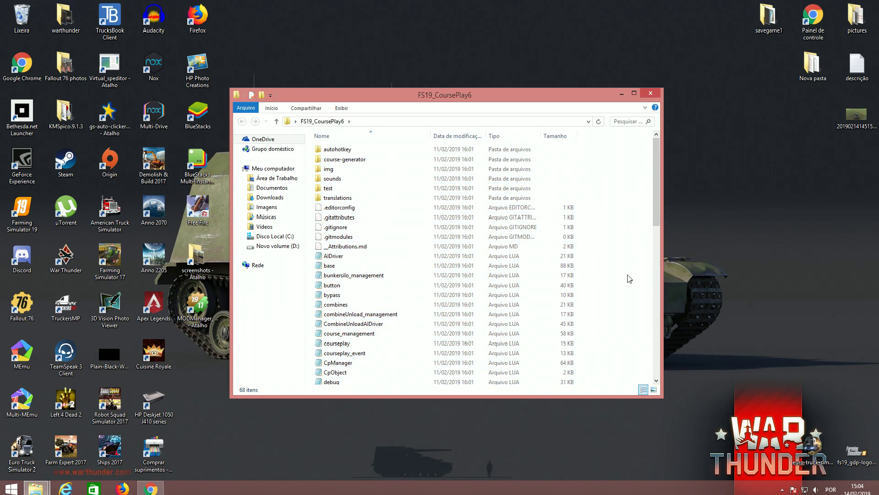
Step: Compress all files and subfolders of FS19_CoursePlay6 together into a RAR archive named zzz_courseplay
key("ctrl+a")
scroll(541, 246, "down", 14)
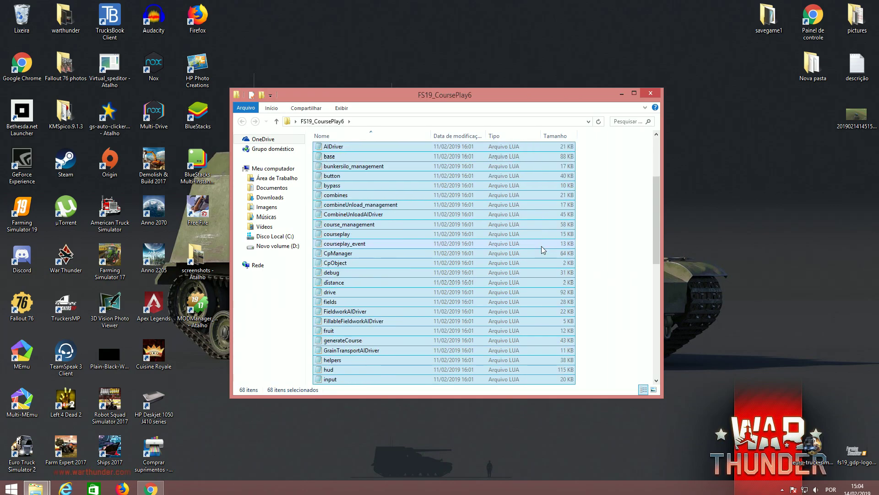
scroll(541, 246, "up", 14)
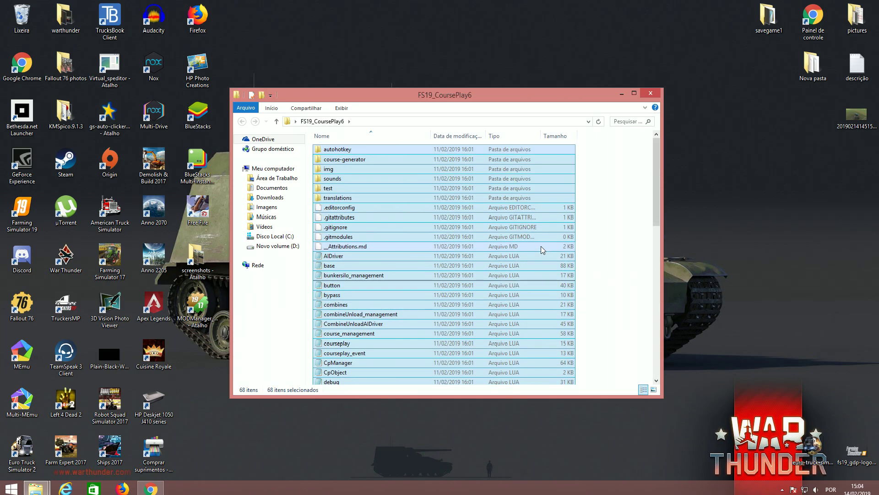
right_click(444, 172)
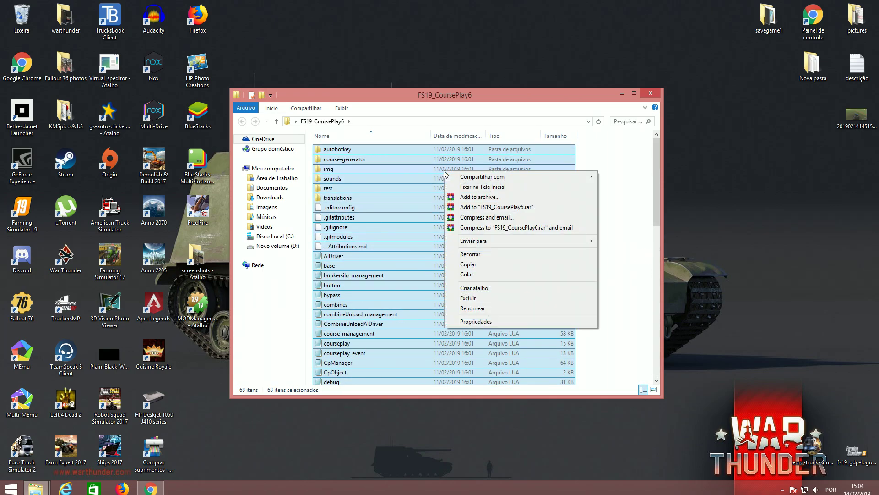
left_click(488, 197)
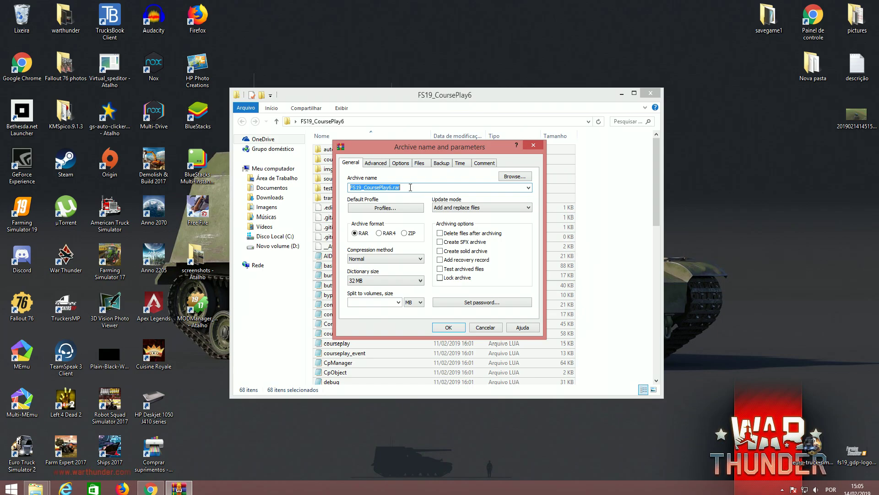
type("z")
left_click(455, 326)
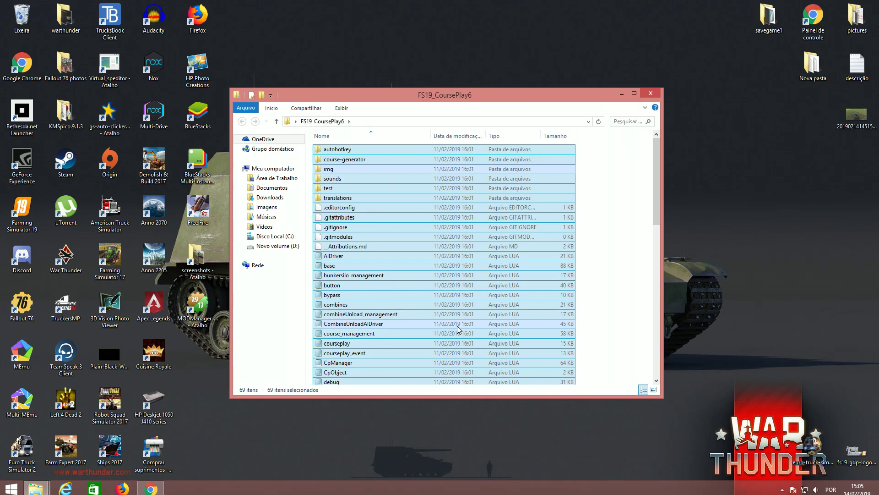
Step: Move the zzz_courseplay archive from the end of the file list to the desktop and close the folder
left_click(612, 251)
scroll(632, 197, "down", 7)
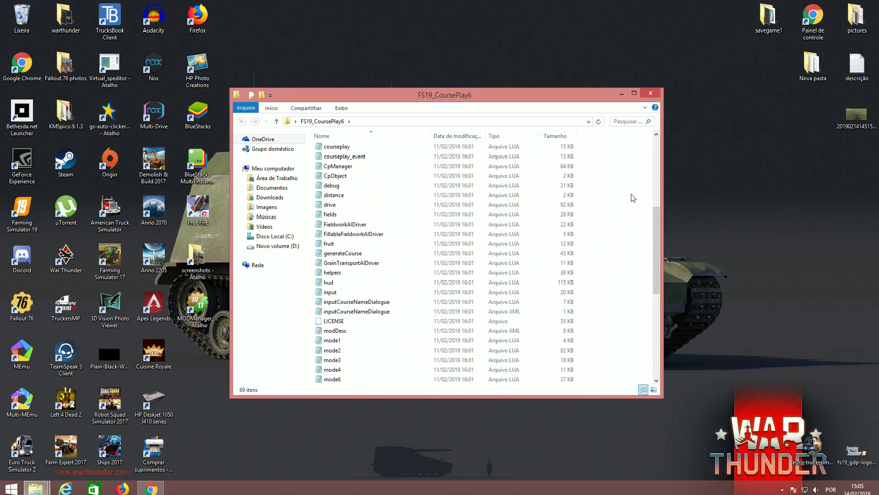
scroll(633, 198, "down", 8)
left_click(389, 380)
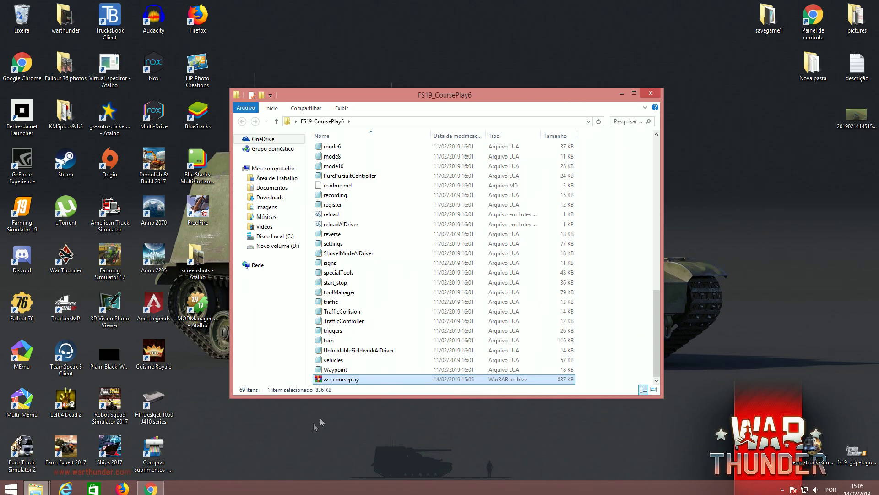
left_click_drag(354, 381, 713, 356)
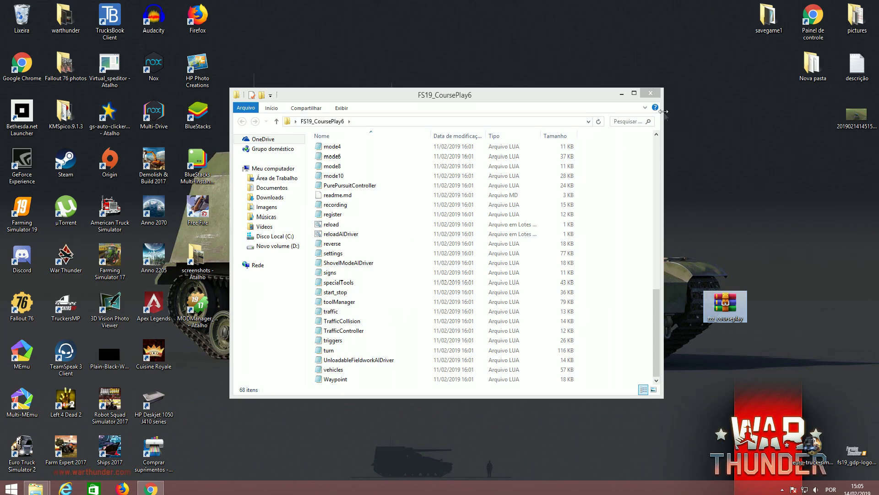
left_click(650, 94)
right_click(321, 255)
left_click(362, 283)
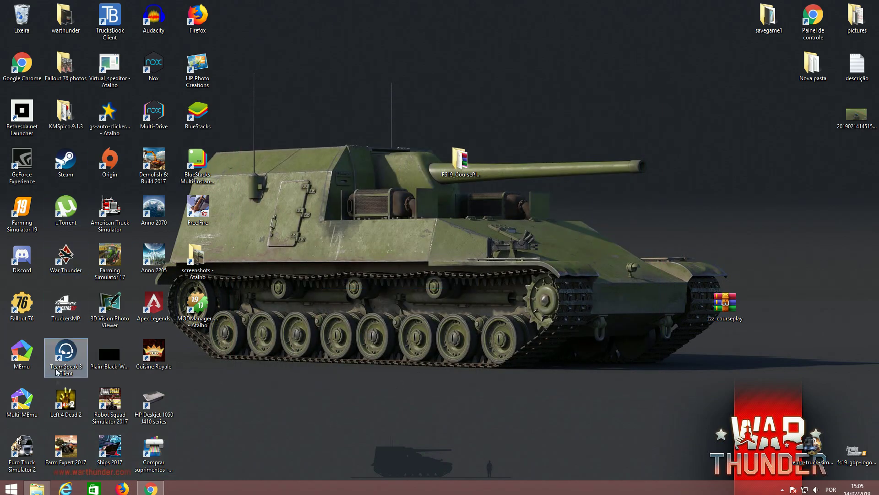
Step: Browse to the mods folder in Documents > My Games > FarmingSimulator2019
left_click(37, 488)
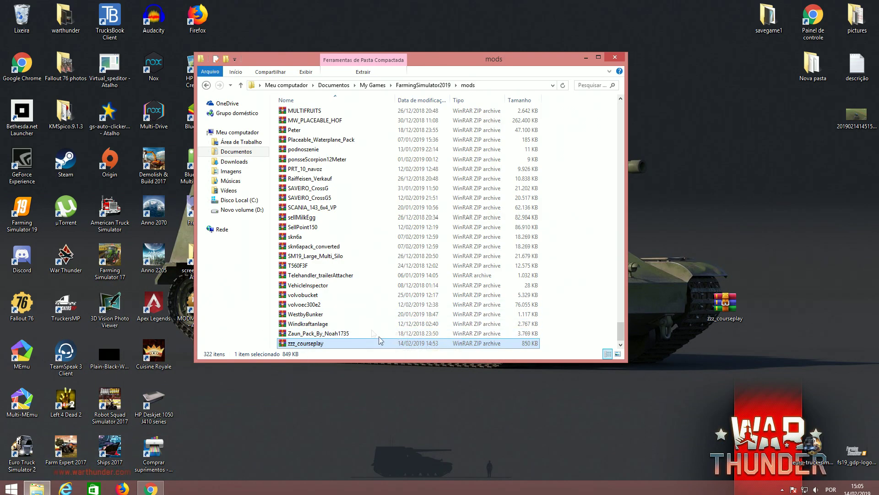
left_click(251, 153)
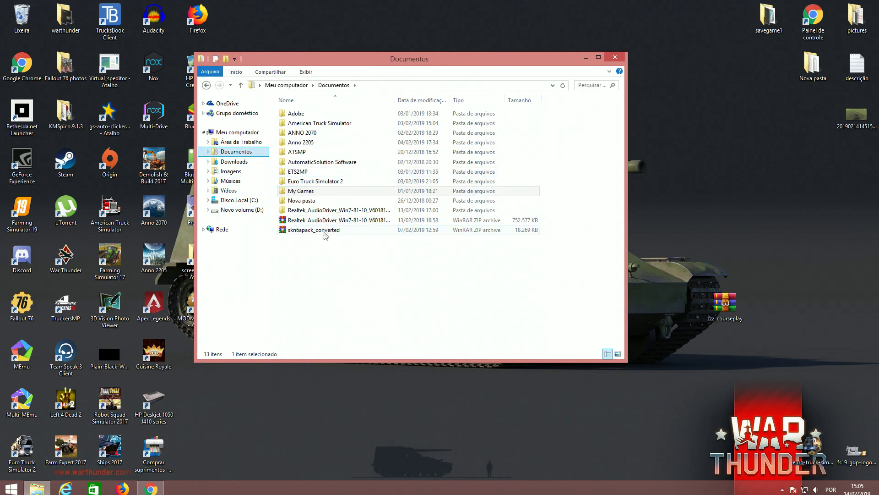
left_click(311, 194)
double_click(311, 194)
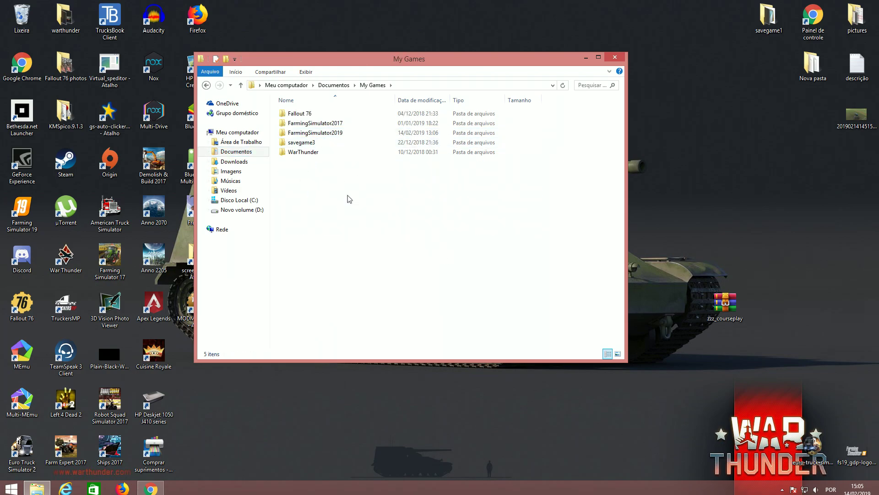
double_click(334, 133)
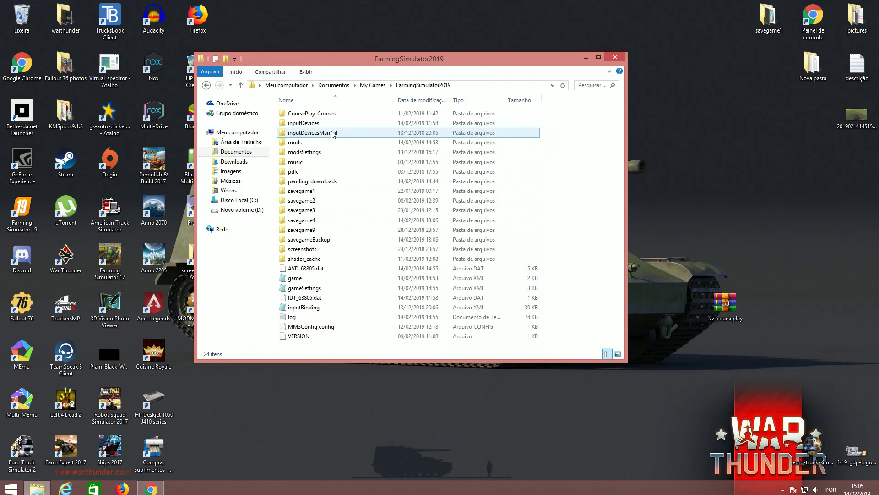
double_click(302, 142)
Step: Move the zzz_courseplay RAR archive from the desktop into the mods folder and select it beside the existing ZIP version
left_click_drag(619, 123, 620, 343)
left_click_drag(726, 303, 599, 316)
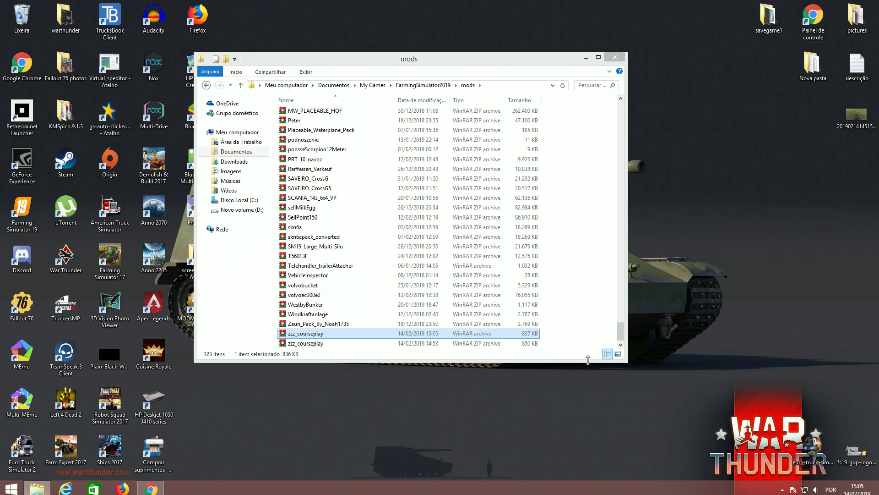
left_click(476, 346)
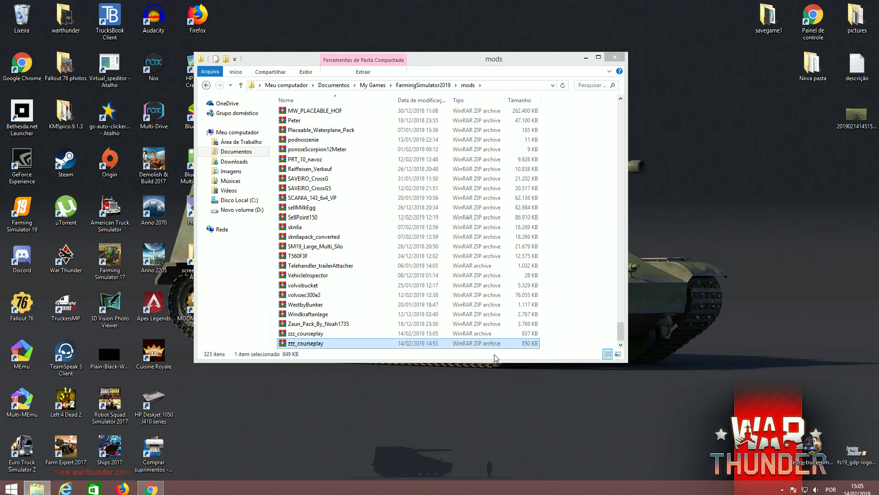
left_click(493, 334)
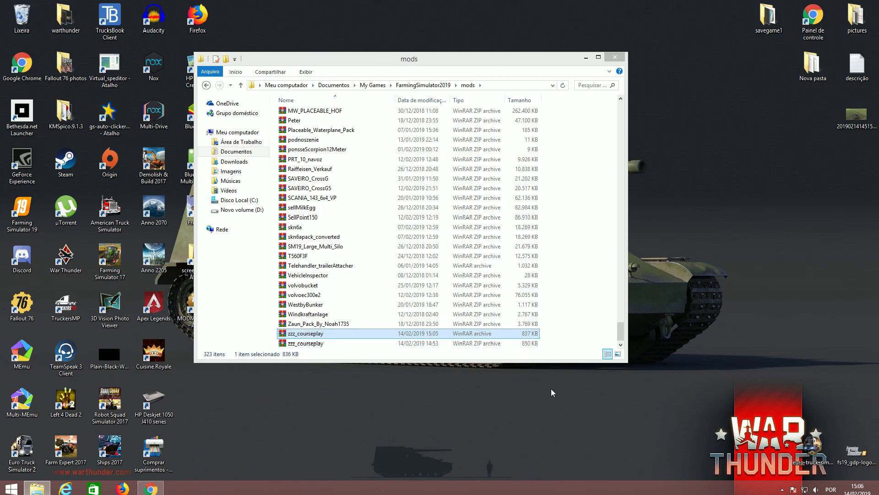
Step: Delete the zzz_courseplay RAR archive from the mods folder and minimize the folder window
key("Delete")
left_click(586, 57)
right_click(594, 127)
left_click(596, 166)
Step: Compress all files and subfolders of the desktop folder FS19_CoursePlay6 together into a ZIP archive named zzz_courseplay
double_click(472, 166)
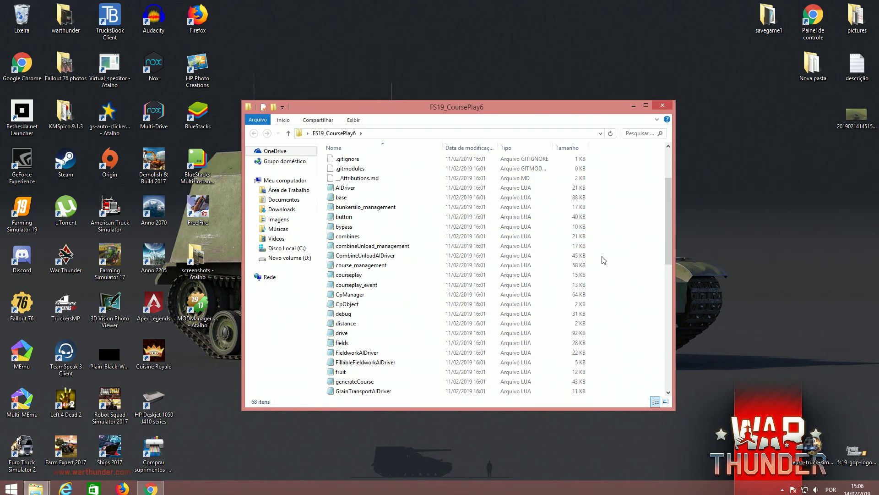
scroll(603, 260, "up", 4)
left_click(666, 364)
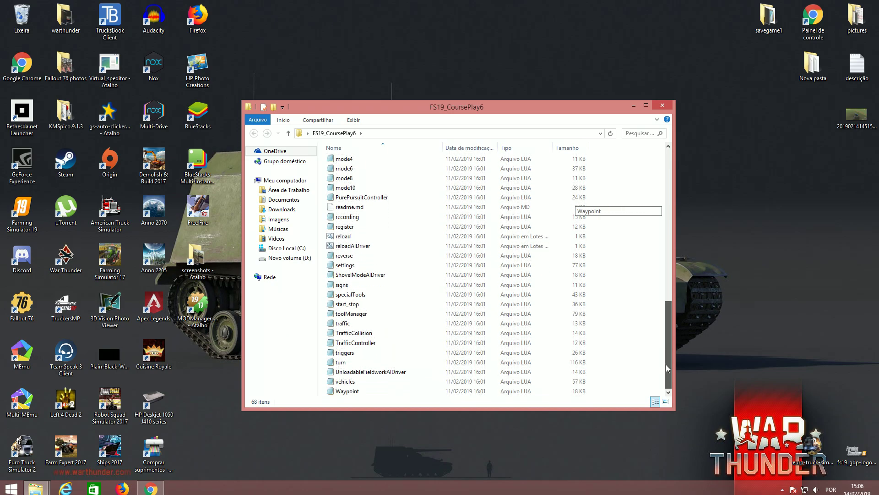
scroll(669, 356, "up", 8)
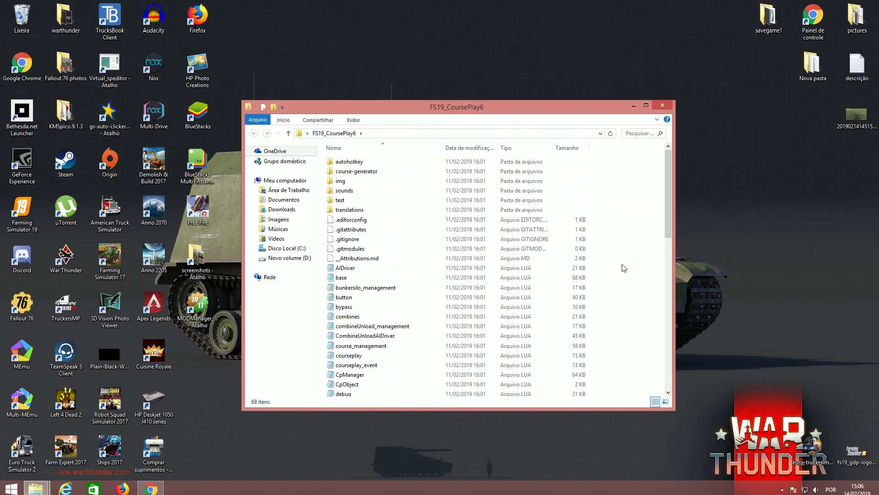
key("ctrl+a")
right_click(475, 205)
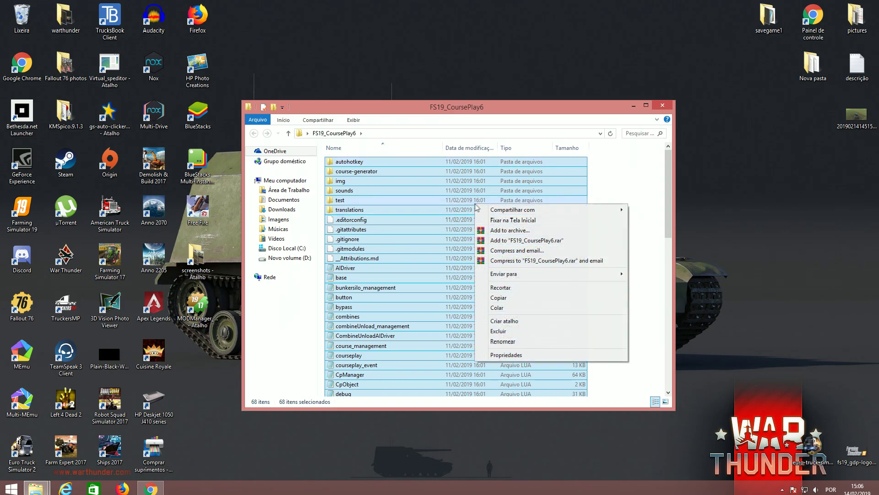
left_click(513, 230)
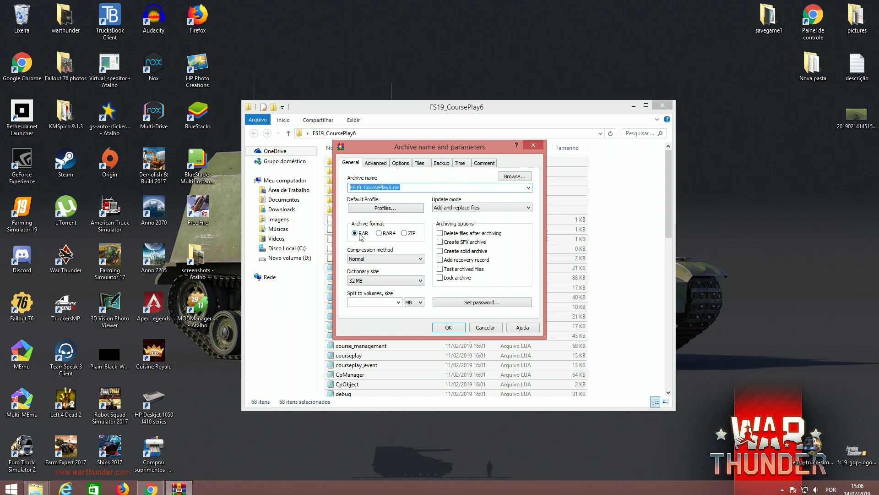
left_click(405, 234)
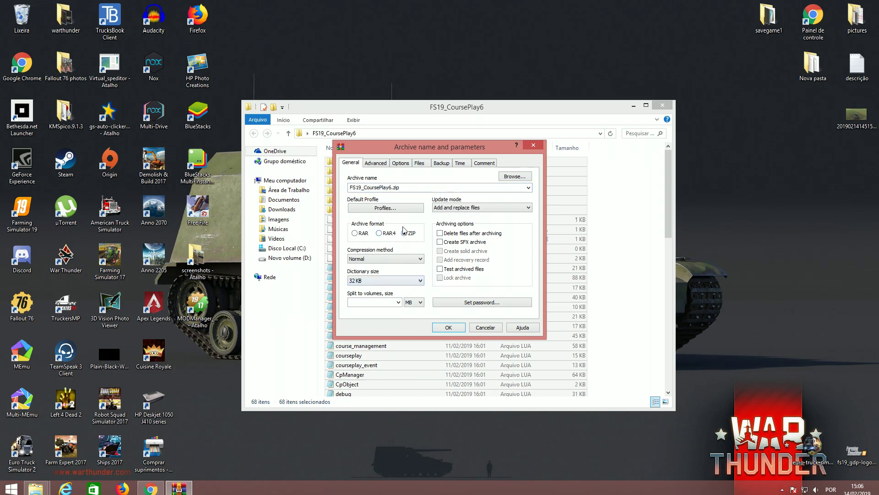
left_click(411, 189)
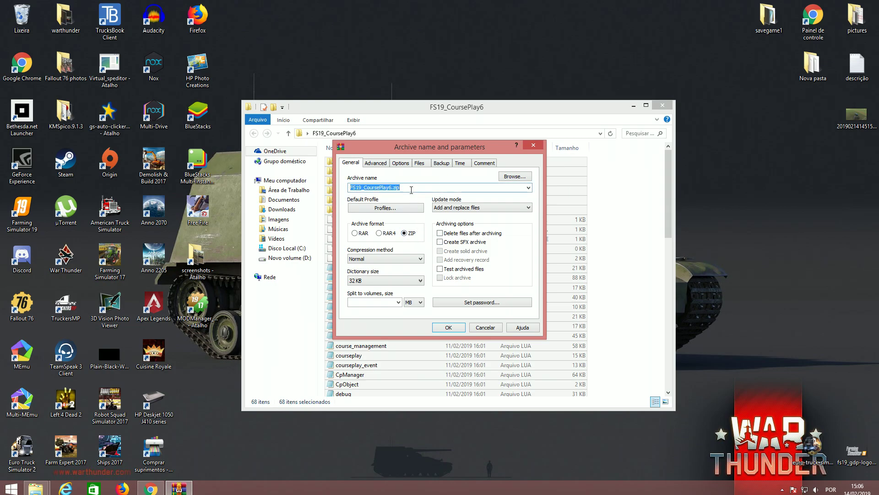
type("zzz_courseplay")
left_click(453, 329)
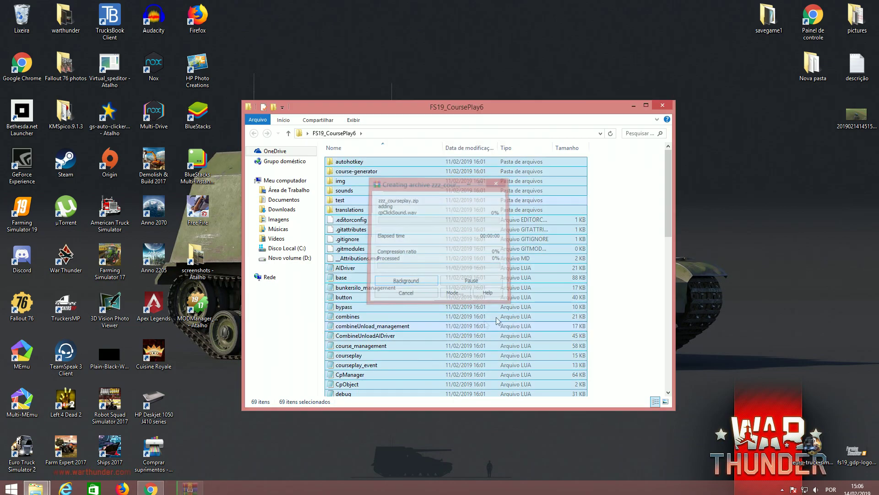
Step: Move the zzz_courseplay ZIP archive from the end of the file list to the desktop and close the FS19_CoursePlay6 folder
scroll(566, 271, "down", 15)
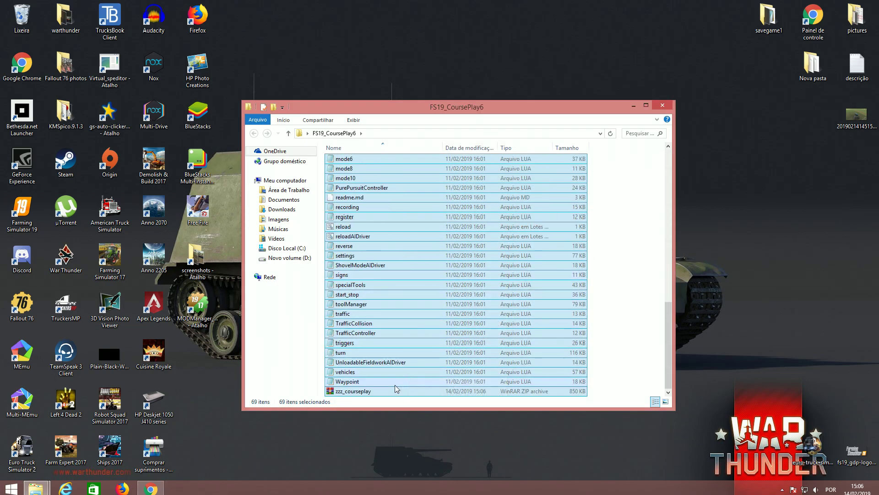
left_click(380, 381)
left_click_drag(384, 393, 733, 274)
left_click(37, 488)
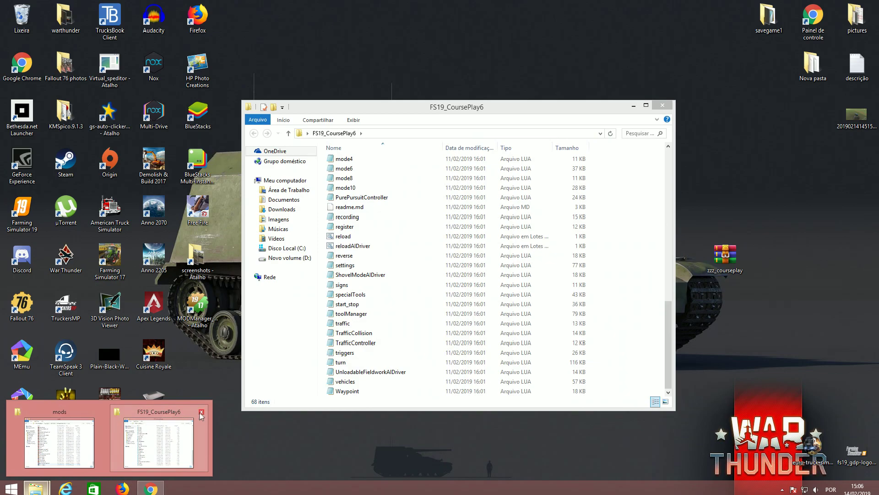
left_click(202, 411)
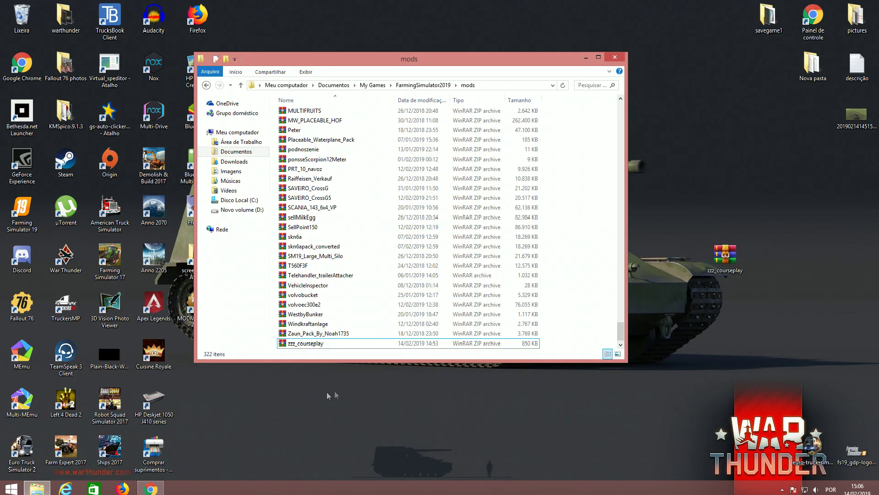
Step: Move the zzz_courseplay ZIP archive from the desktop into the mods folder, replacing the existing file
left_click_drag(725, 257, 345, 324)
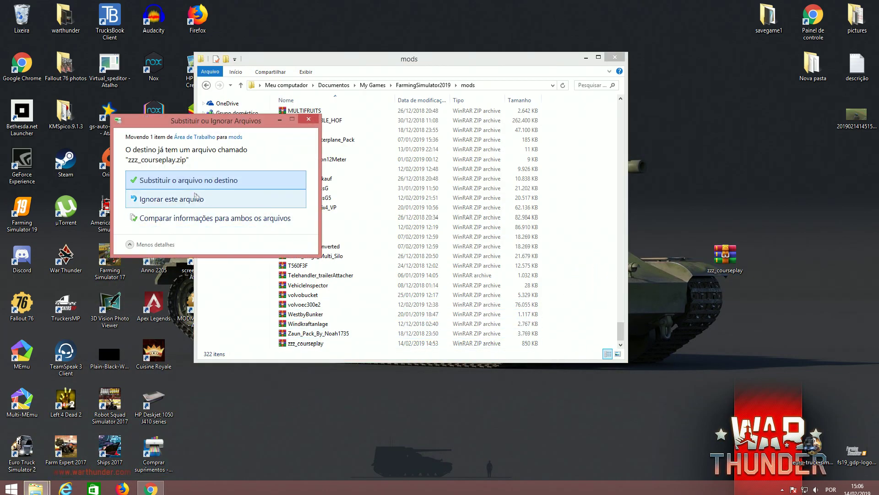
left_click(224, 180)
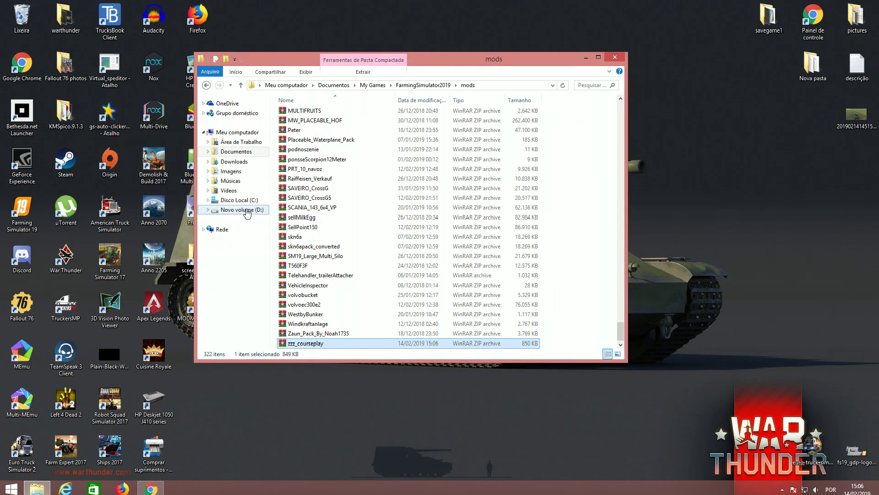
left_click(567, 327)
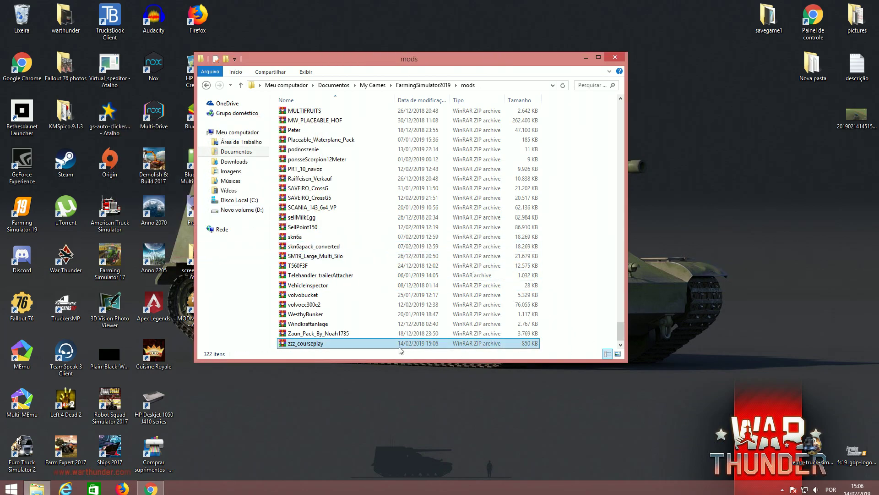
left_click(331, 345)
left_click_drag(429, 65, 467, 52)
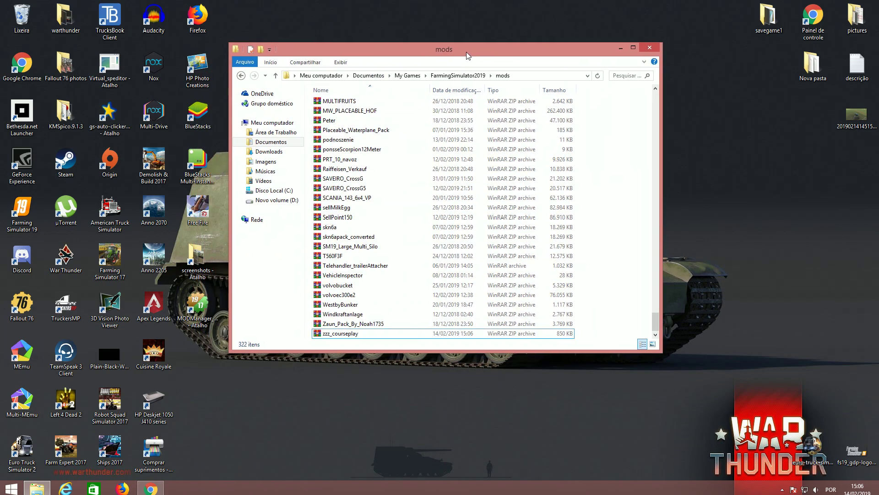
Step: Switch to MOD Manager for FarmingSimulator2019 and show the search options above the list of all modifications
double_click(205, 310)
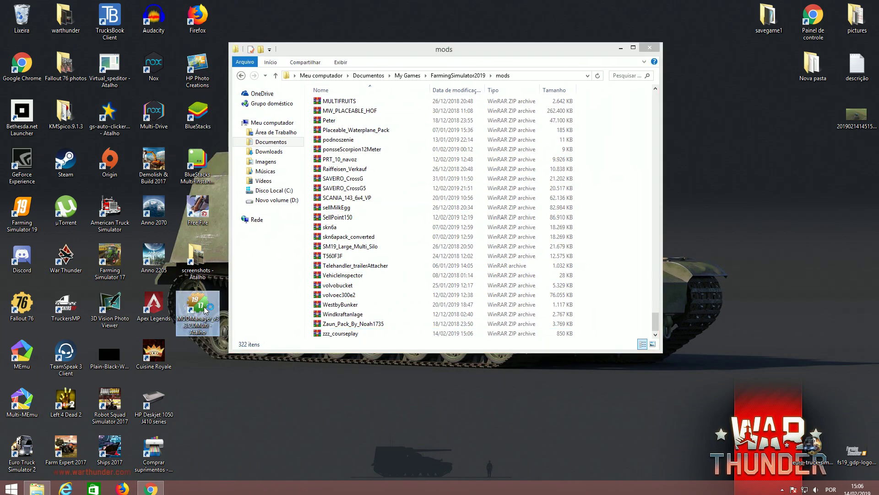
left_click(439, 256)
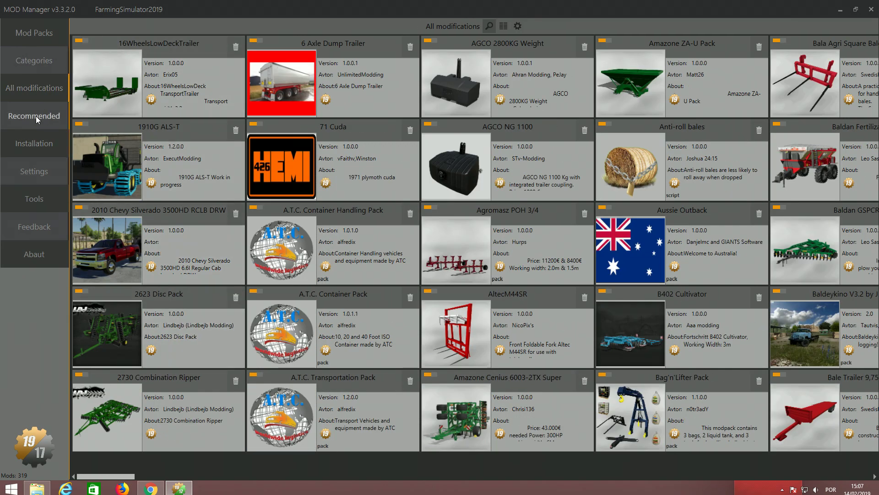
mouse_move(412, 25)
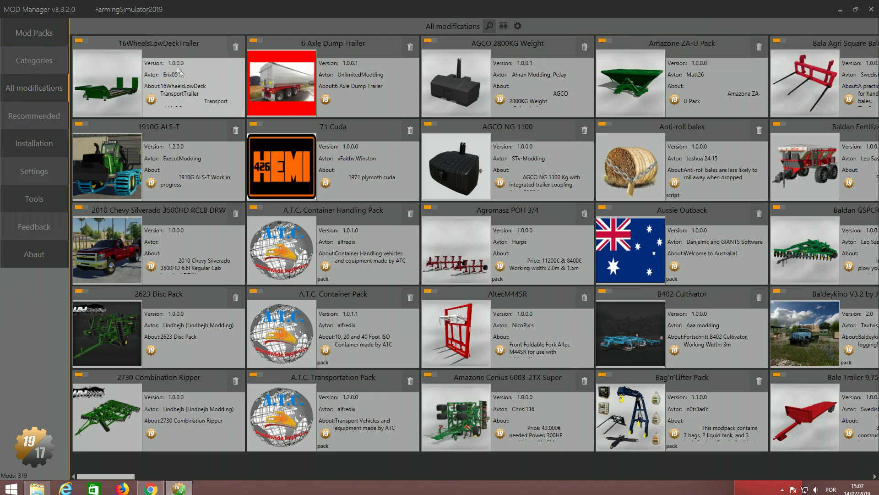
left_click(486, 27)
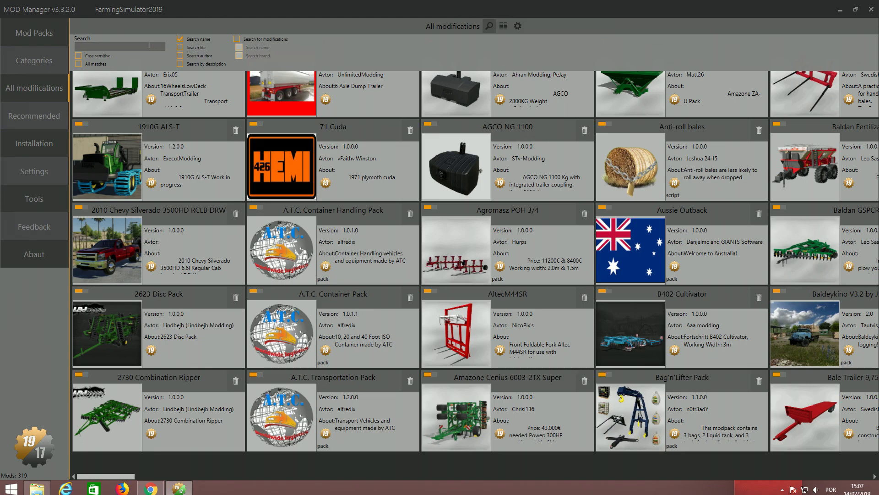
type("zz")
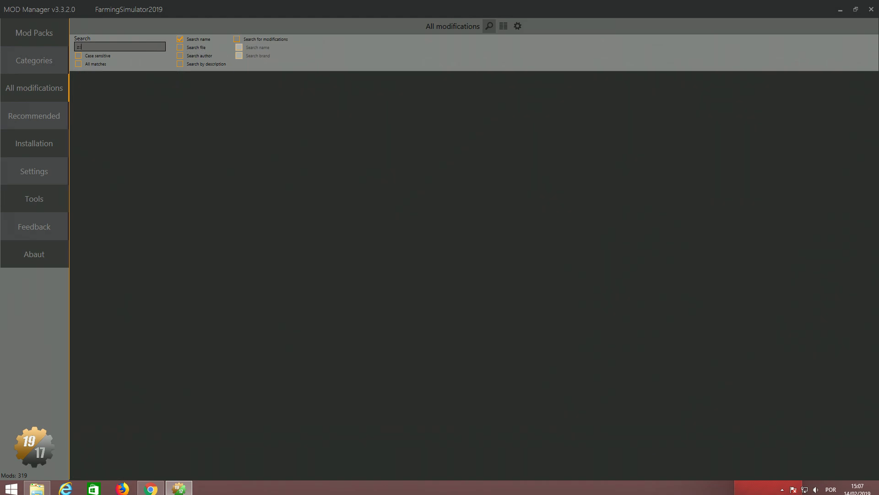
key("BackSpace")
key("BackSpace")
Step: Search the modifications by name for "cou", then close MOD Manager and the mods folder window
type("cou")
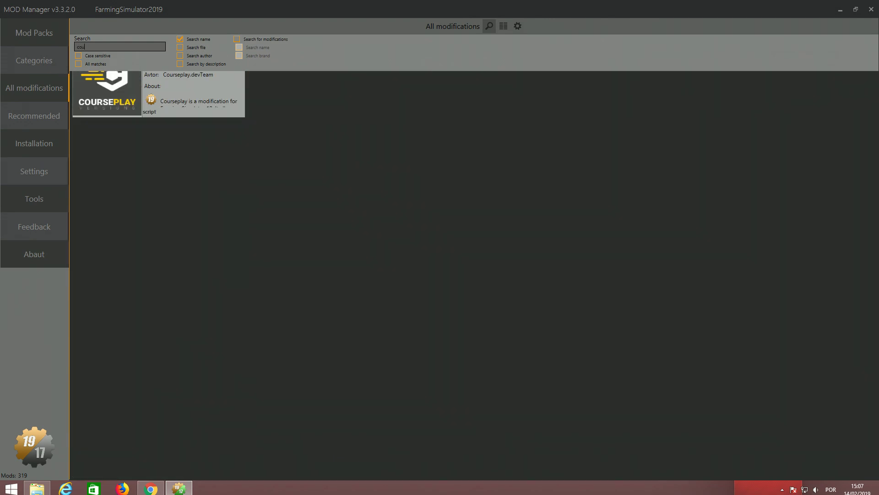
left_click(181, 199)
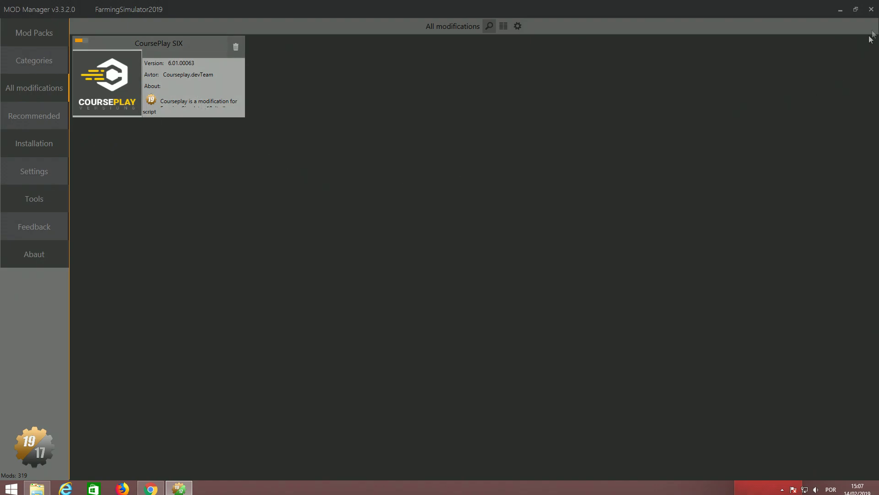
left_click(872, 9)
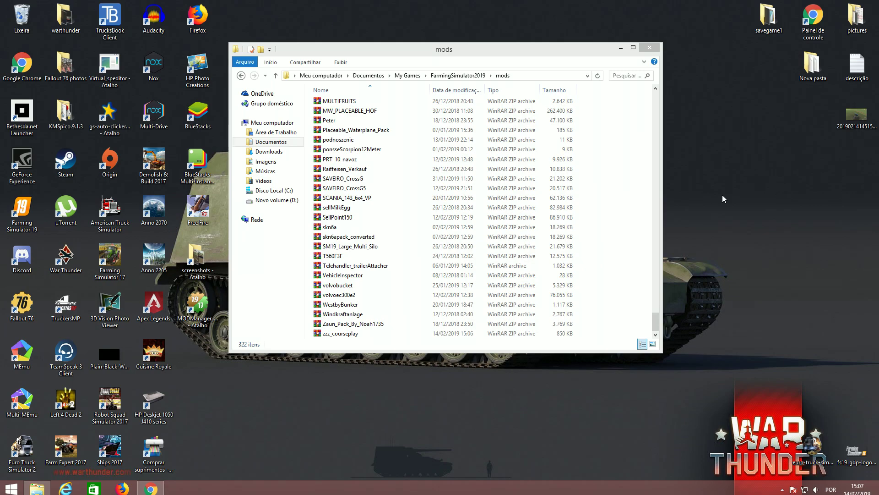
left_click(649, 47)
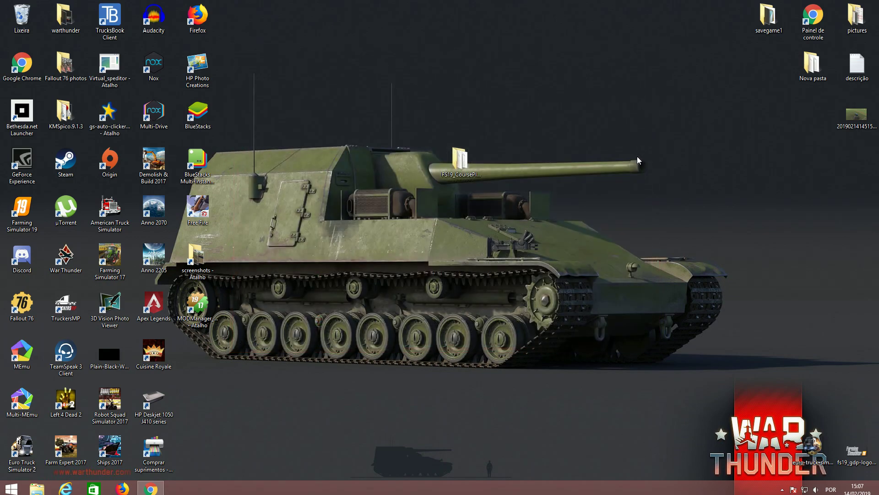